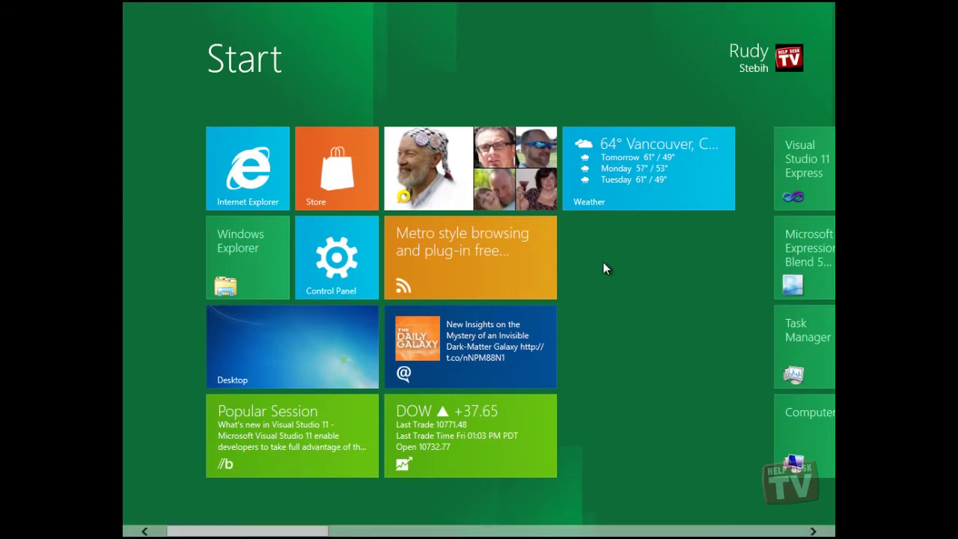
- Go from the Start screen to the desktop and open Local Disk (C:) in File Explorer
click(666, 165)
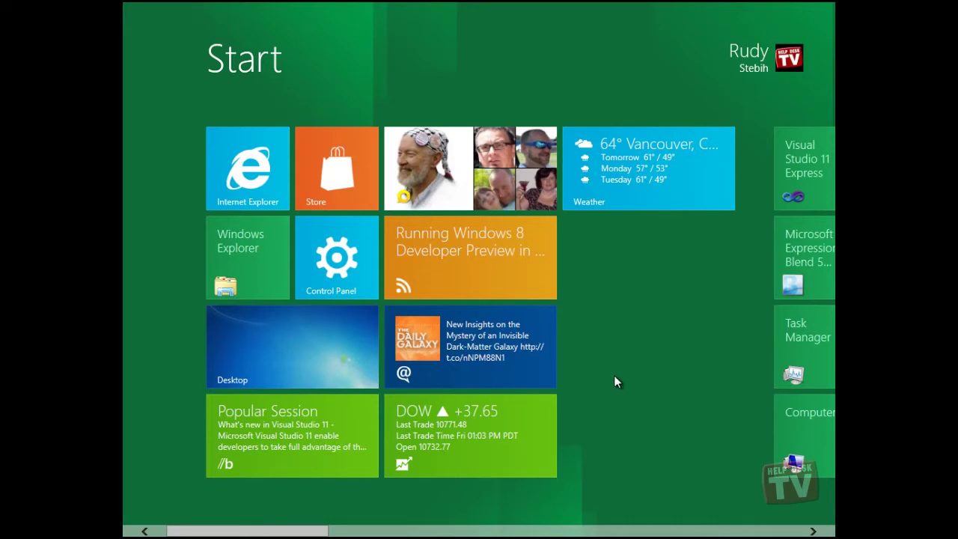
click(277, 346)
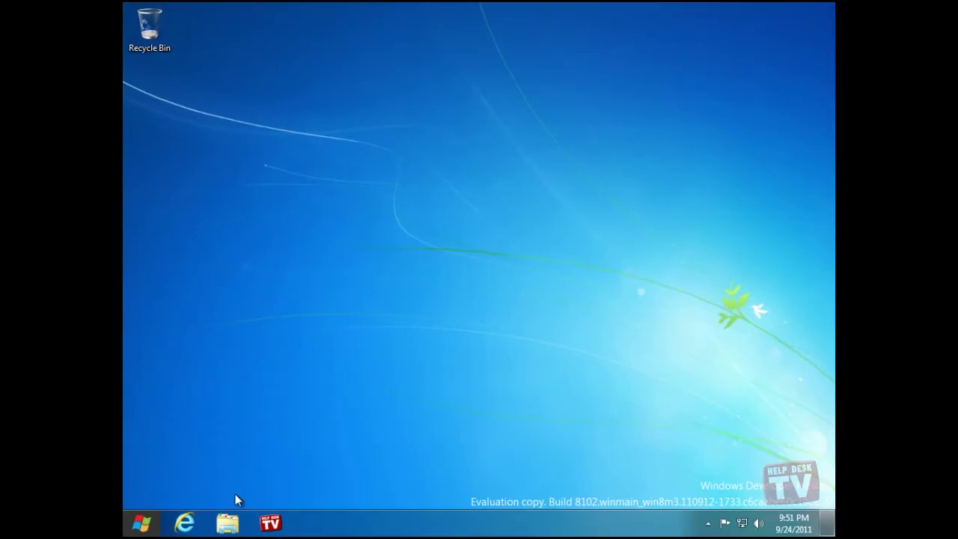
click(228, 524)
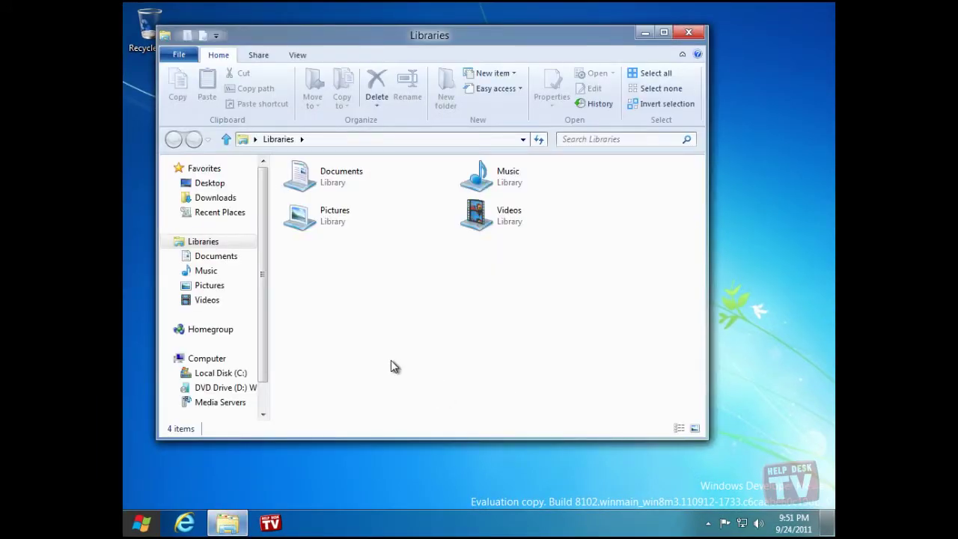
click(216, 374)
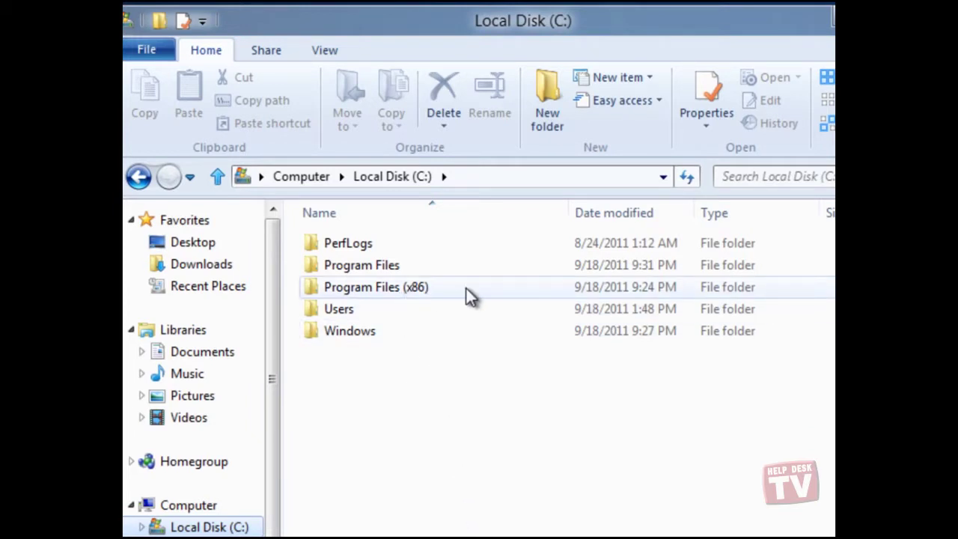
- Browse to Program Files (x86)\Common Files\Microsoft Shared\Windows Simulator and launch Microsoft.Windows.Simulator
double_click(447, 287)
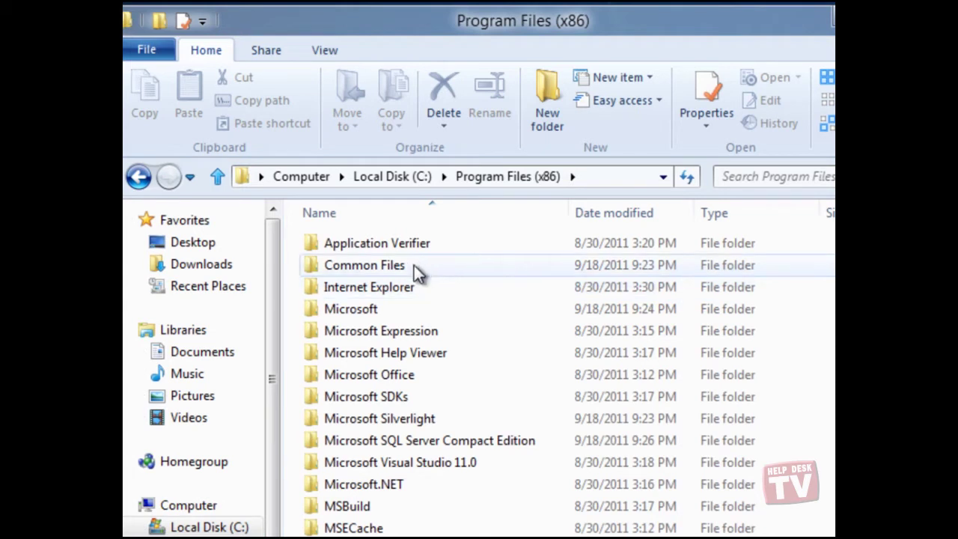
double_click(416, 268)
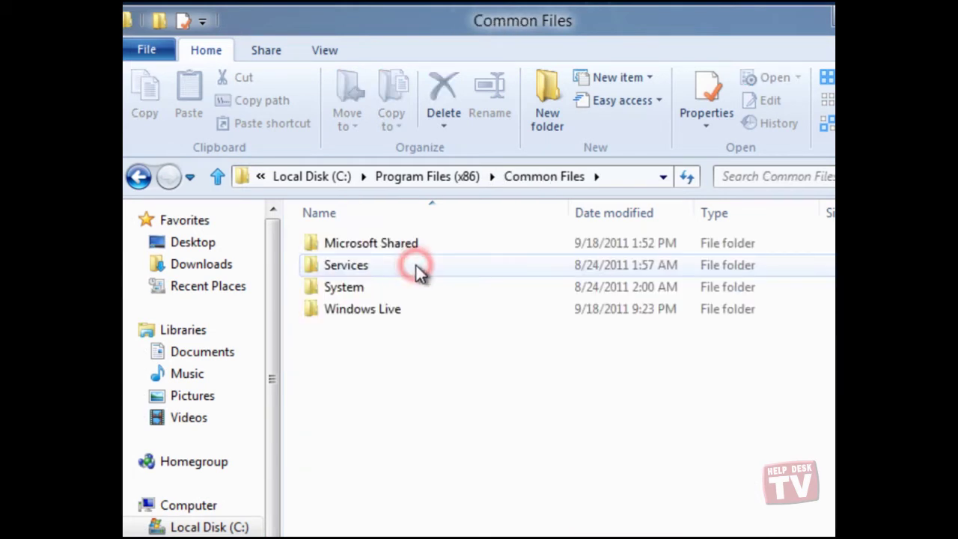
mouse_move(346, 265)
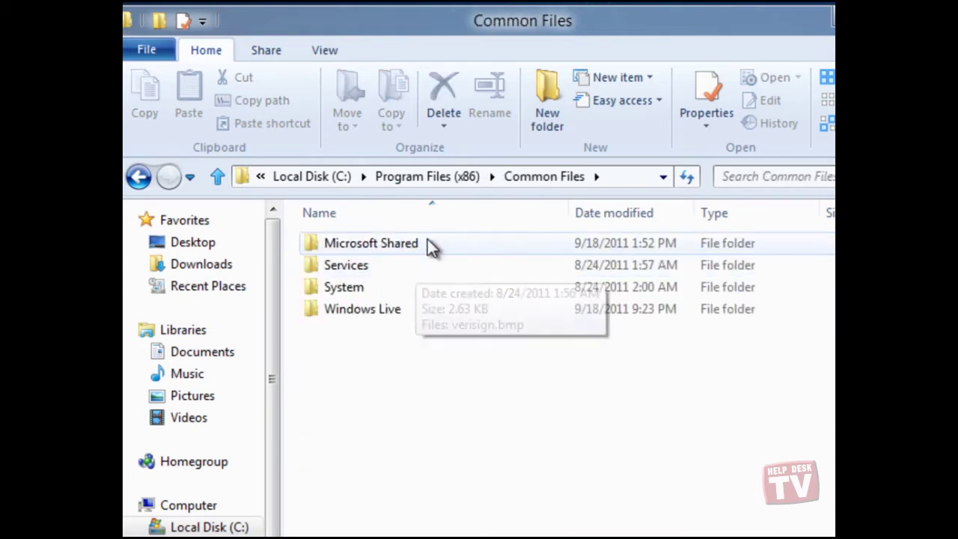
double_click(428, 240)
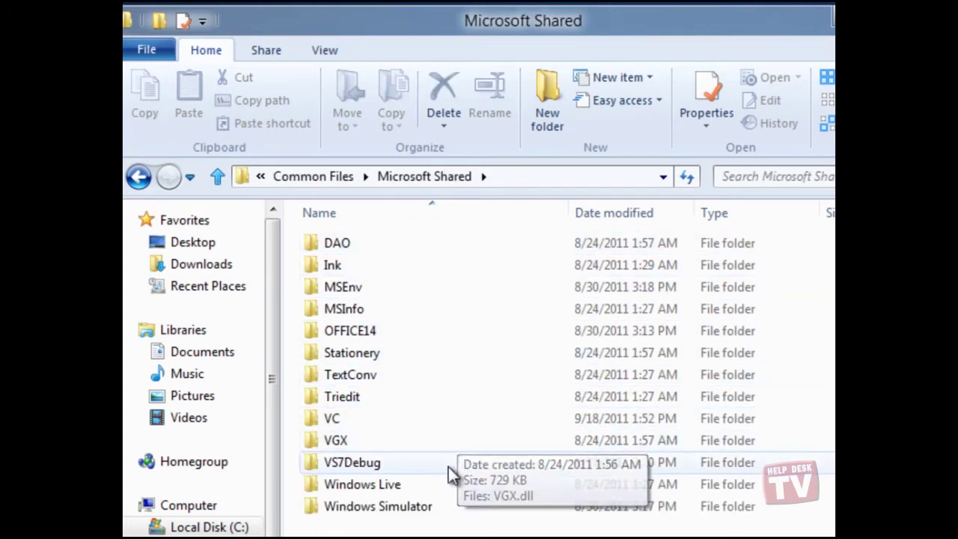
double_click(444, 509)
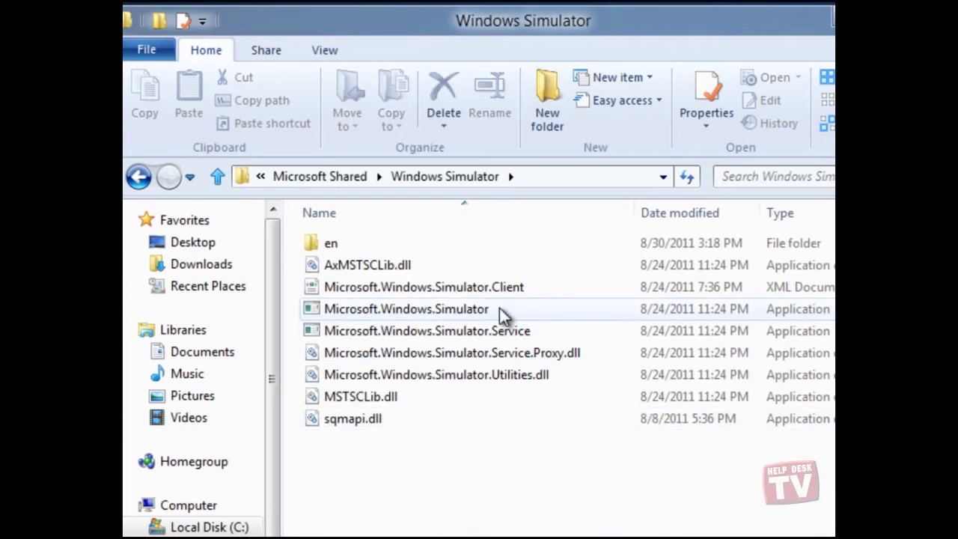
mouse_move(407, 309)
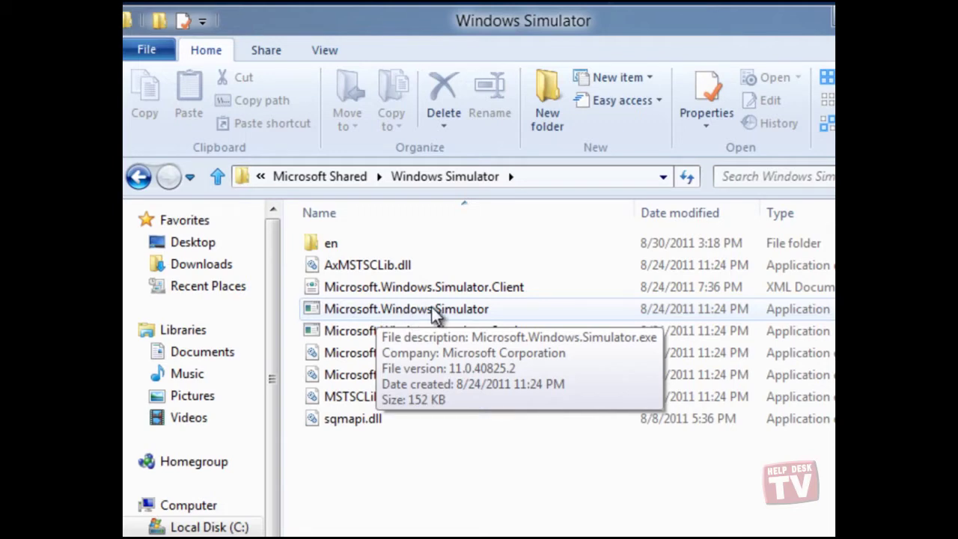
double_click(497, 308)
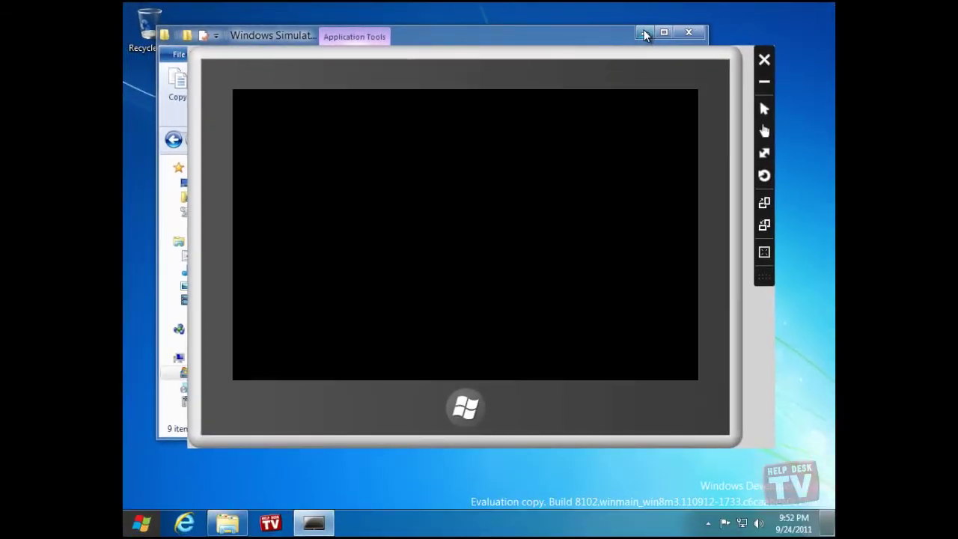
- Minimize Explorer behind the loaded simulator and click empty Start screen space
click(650, 33)
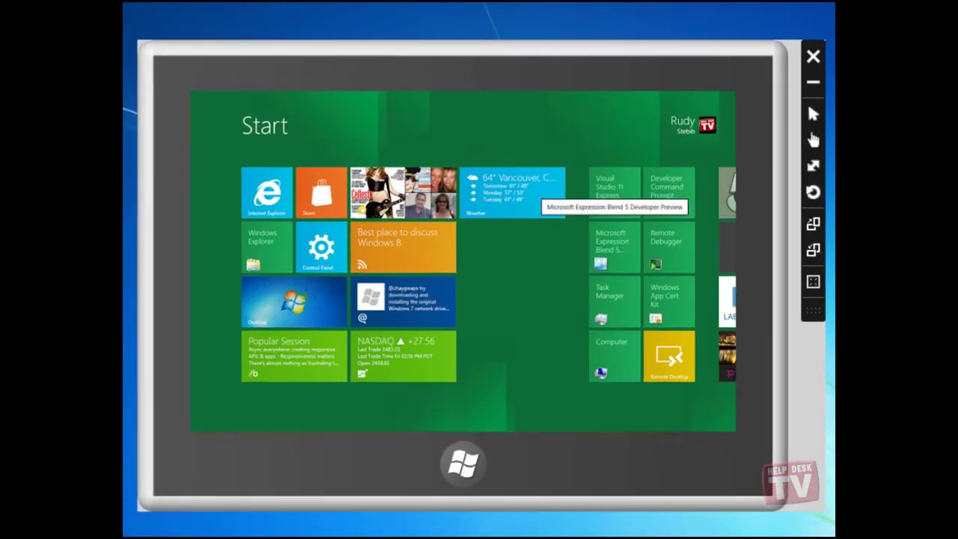
click(551, 321)
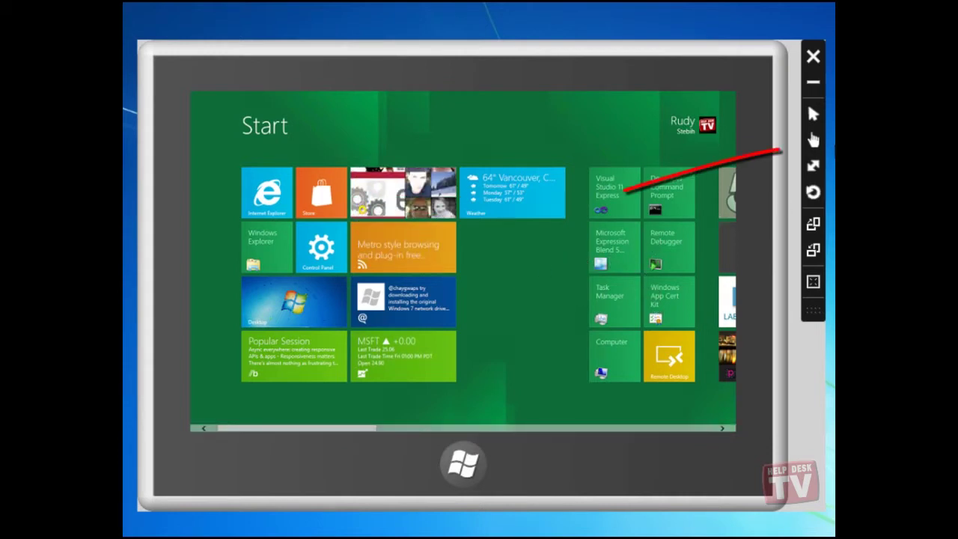
- Switch the simulator to Basic touch mode and tap empty Start screen space several times
click(815, 142)
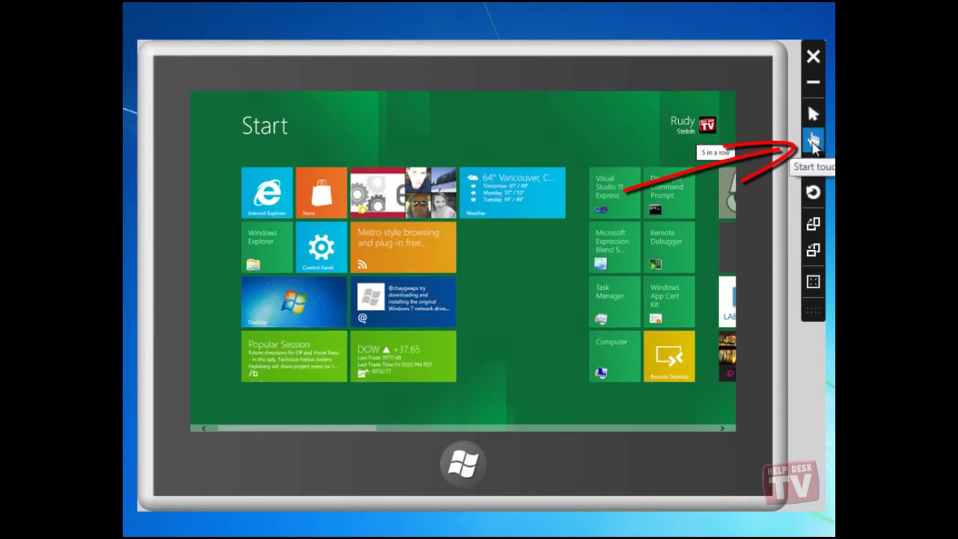
click(813, 143)
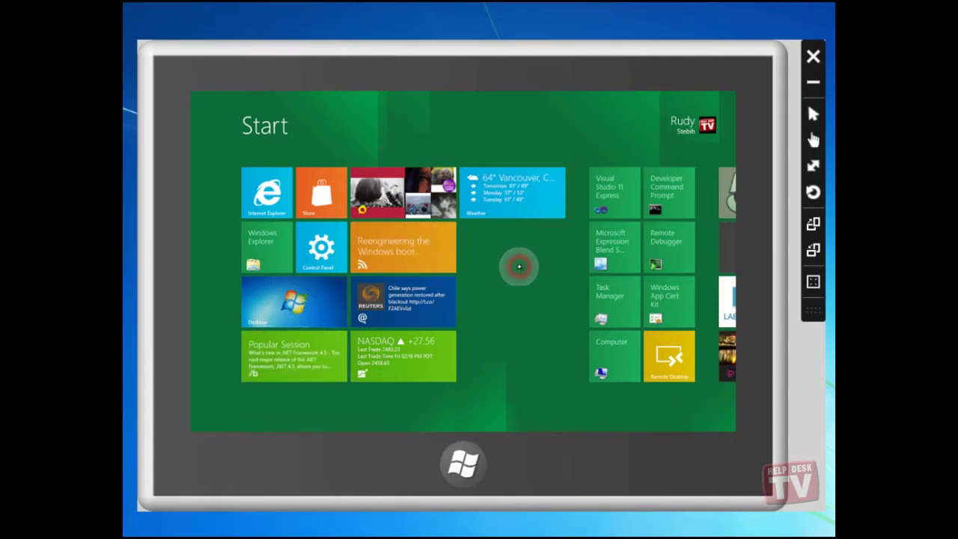
click(537, 304)
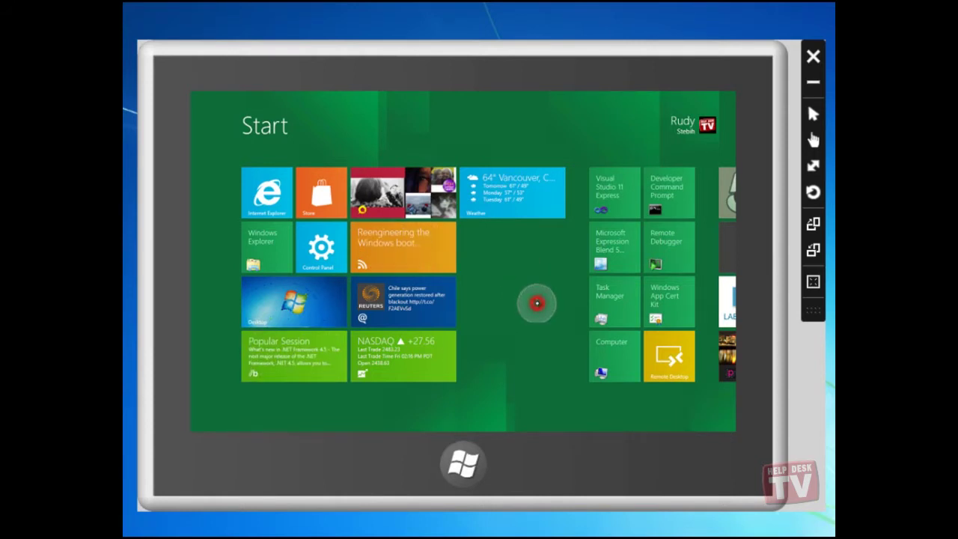
click(535, 274)
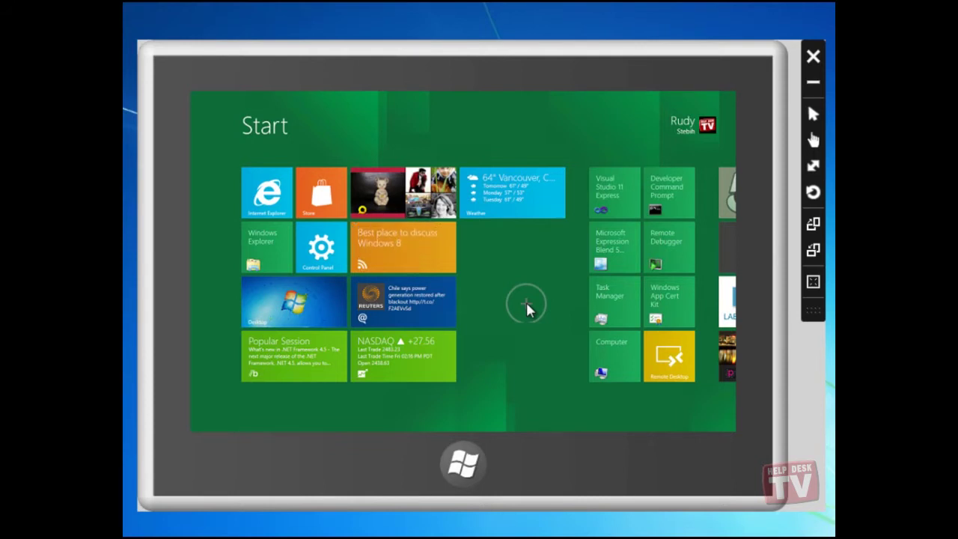
click(527, 303)
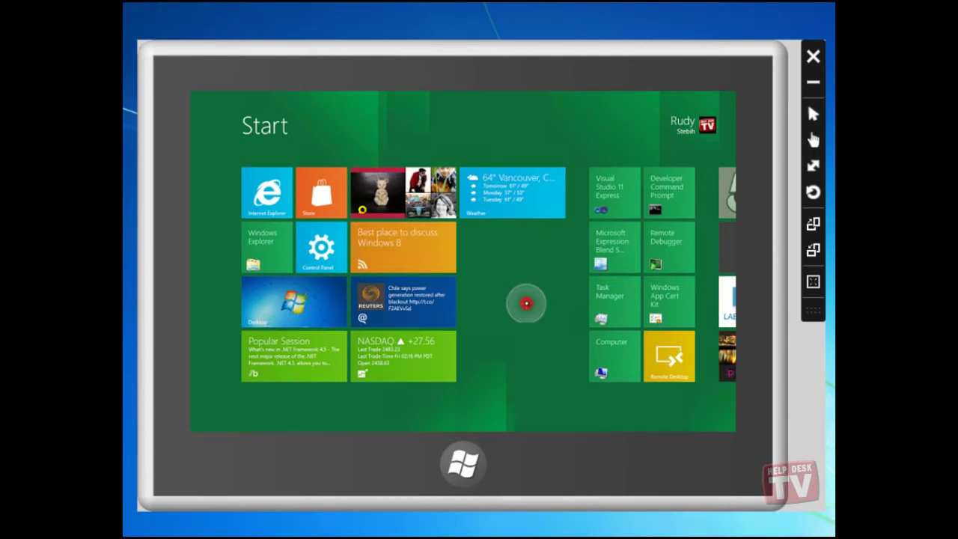
drag(522, 303, 224, 288)
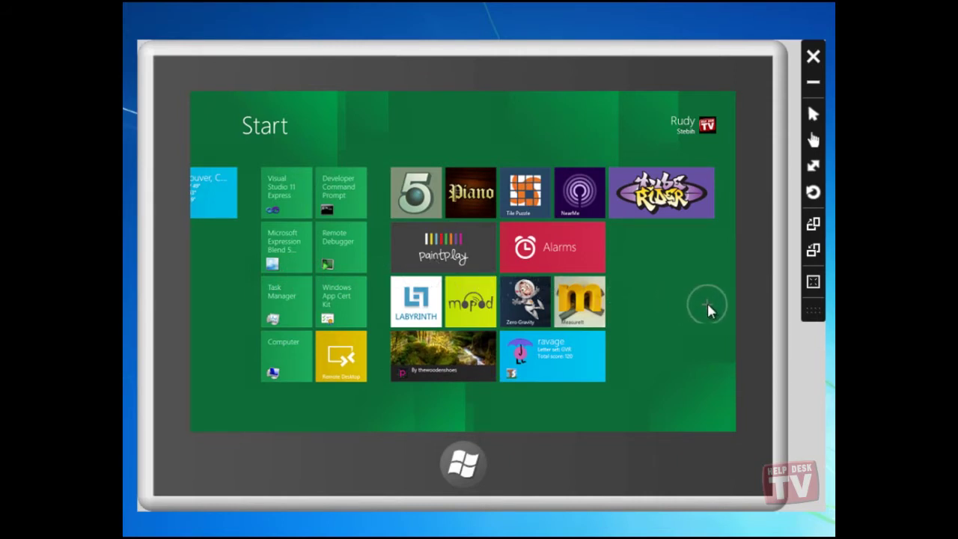
drag(704, 302, 259, 302)
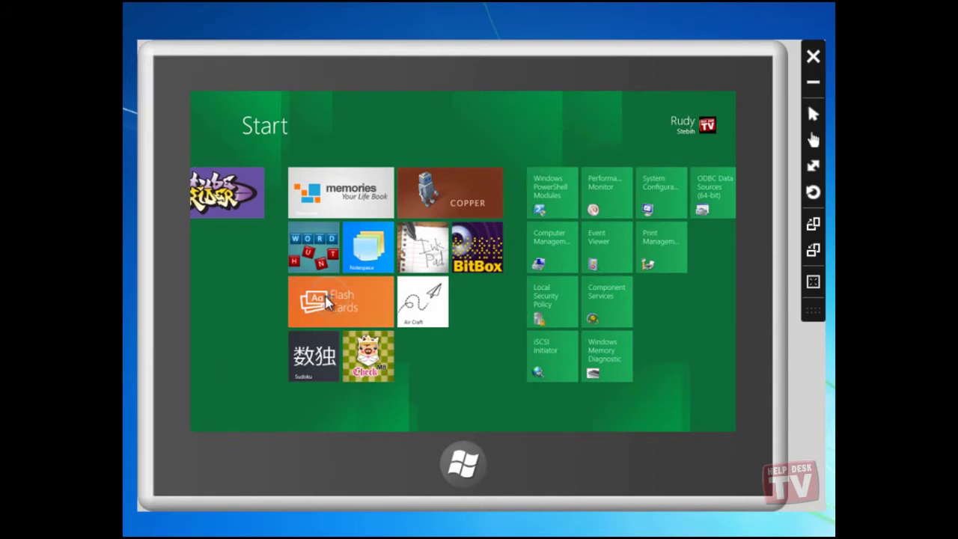
click(702, 306)
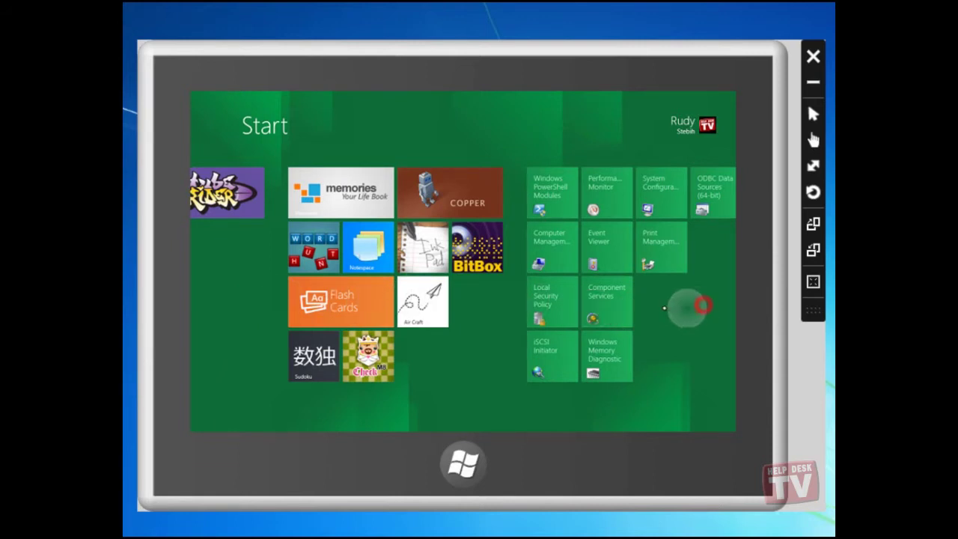
drag(704, 310, 218, 315)
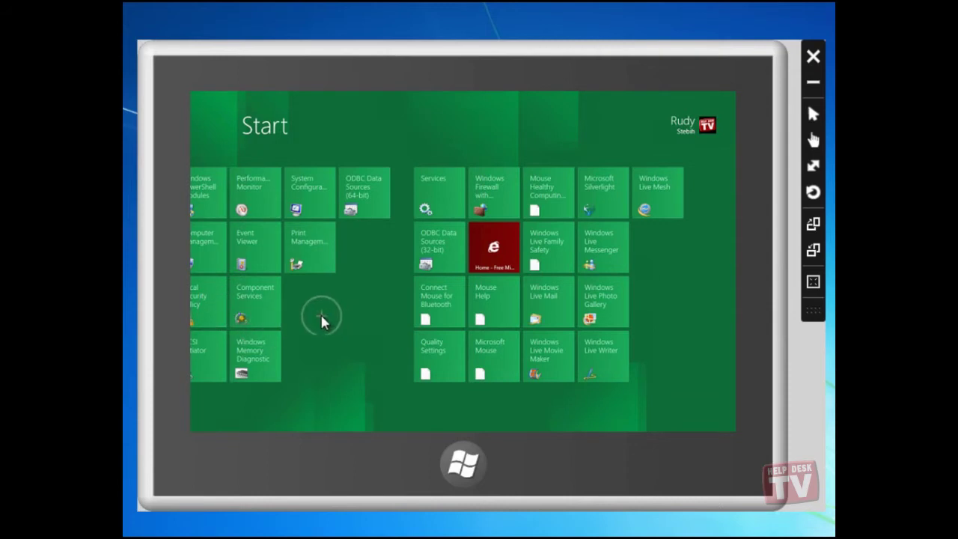
drag(313, 318, 708, 312)
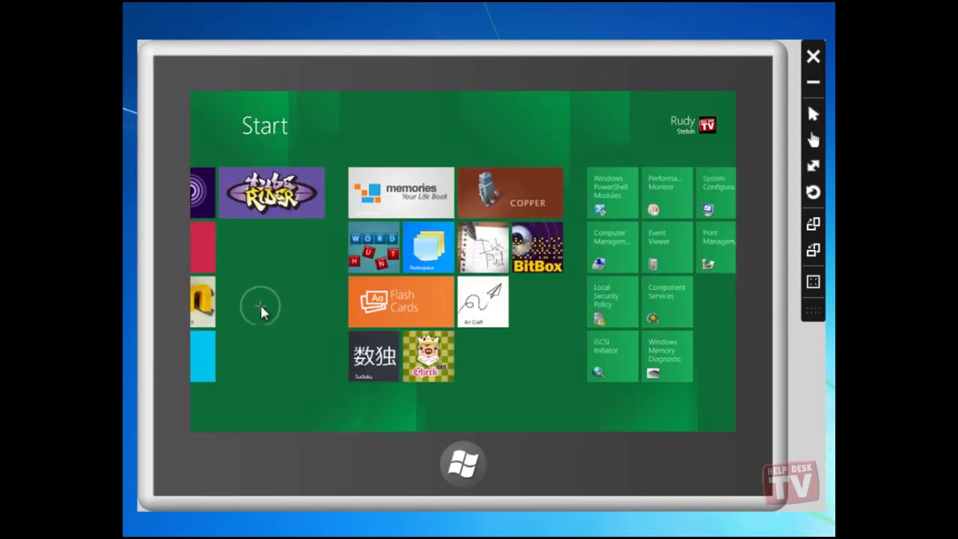
drag(248, 304, 641, 304)
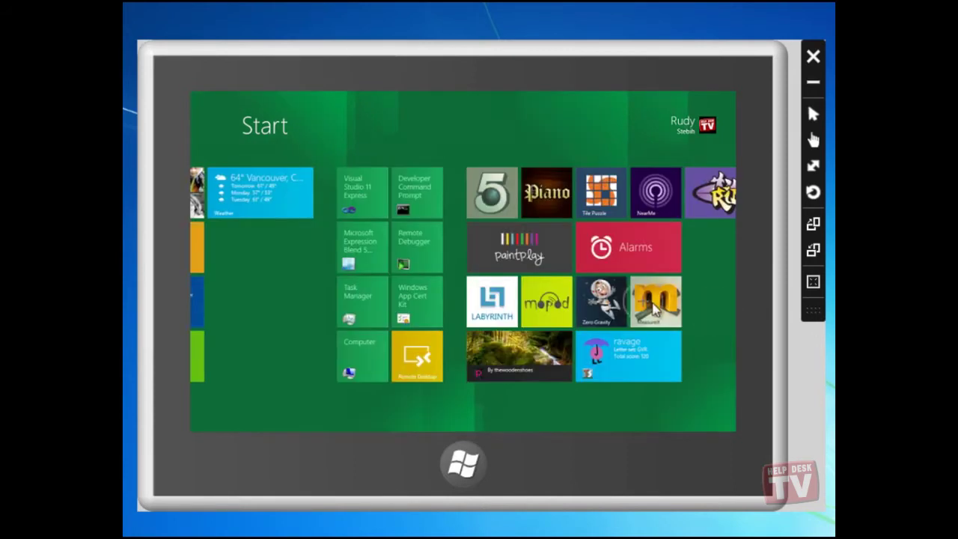
drag(238, 301, 722, 306)
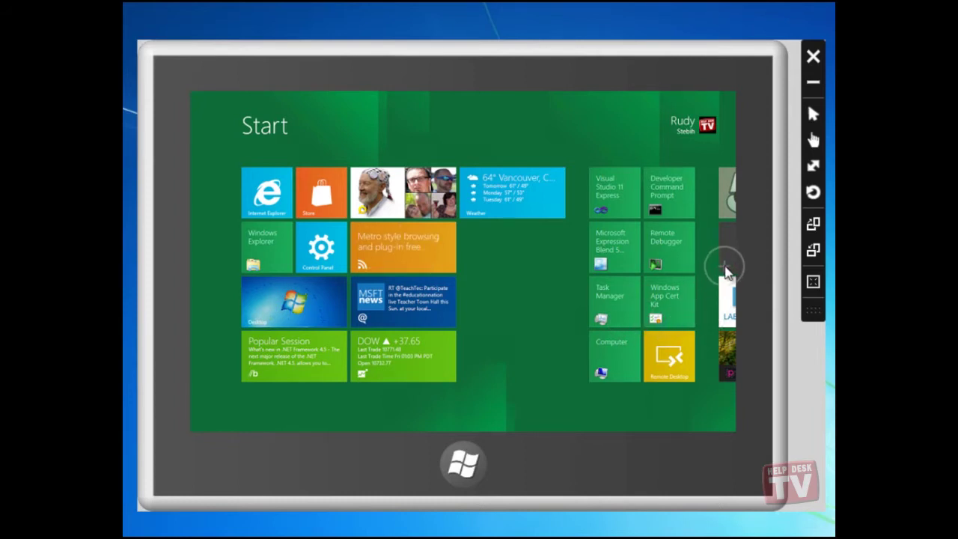
drag(735, 267, 669, 264)
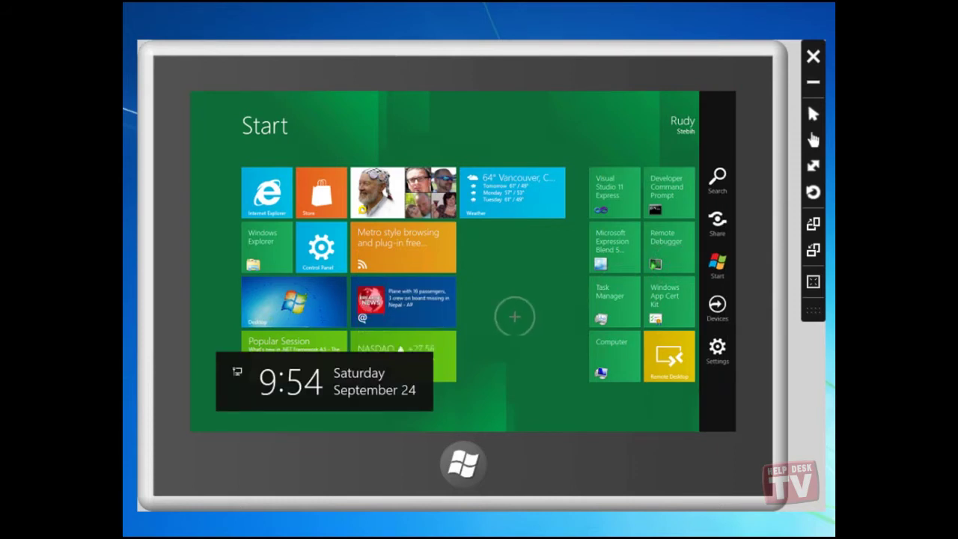
click(515, 317)
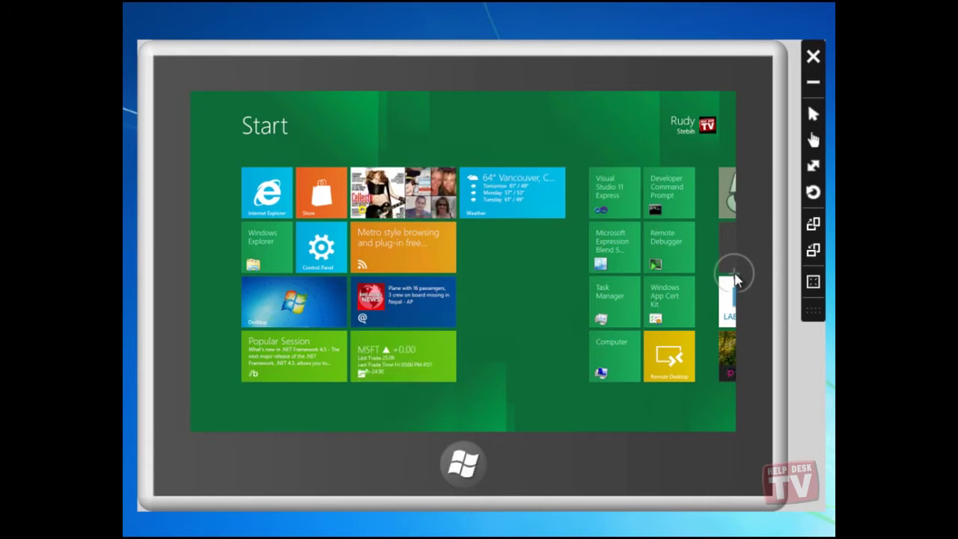
drag(732, 277, 658, 270)
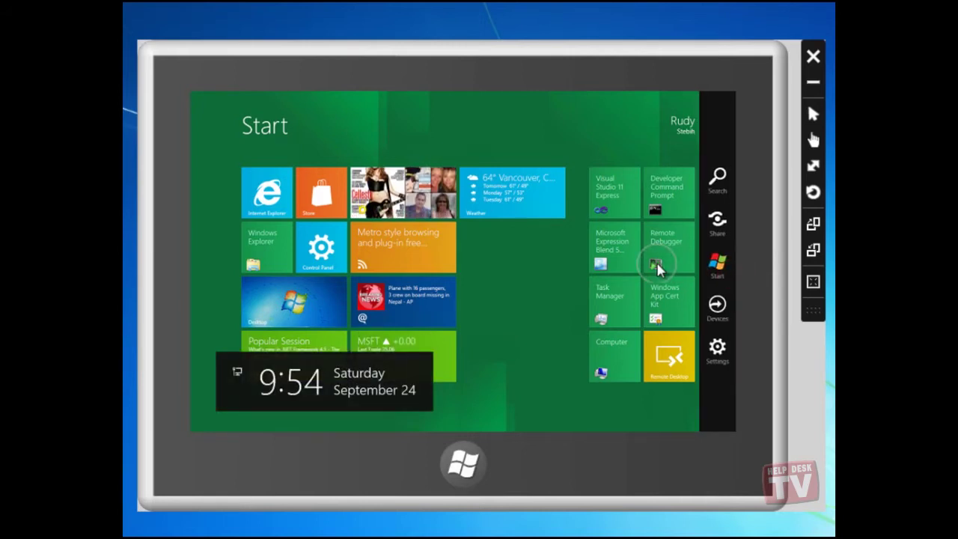
click(550, 284)
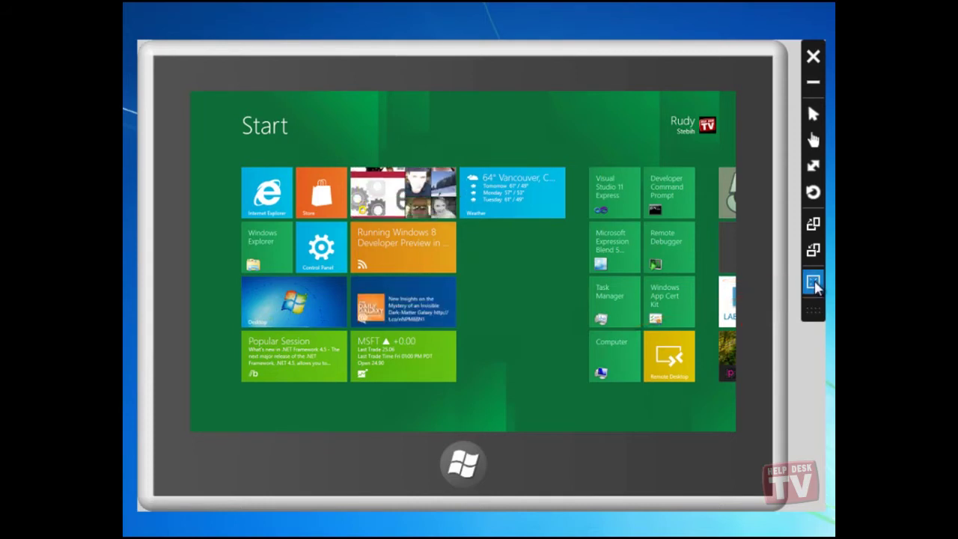
- Review the simulator's resolution list without changing it, then drag the window corner to resize
click(813, 284)
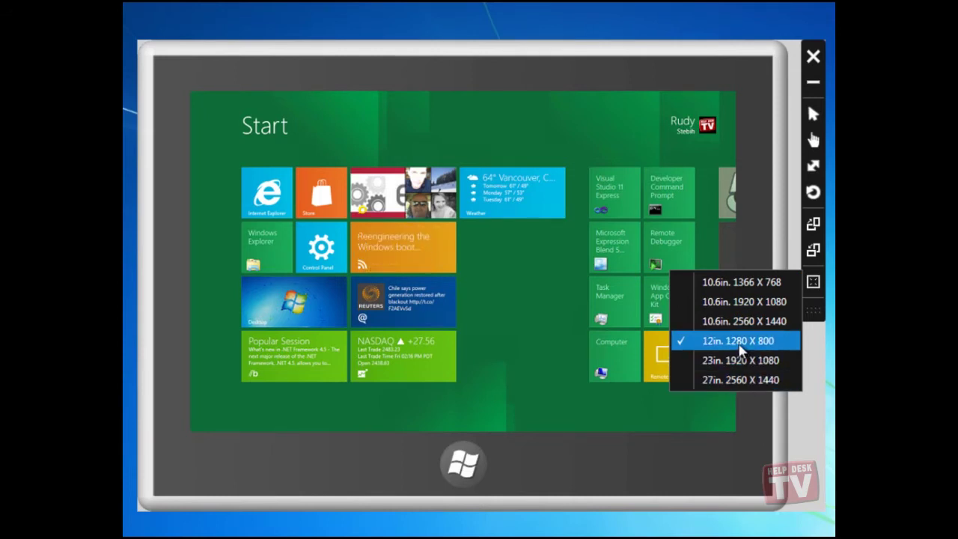
click(813, 282)
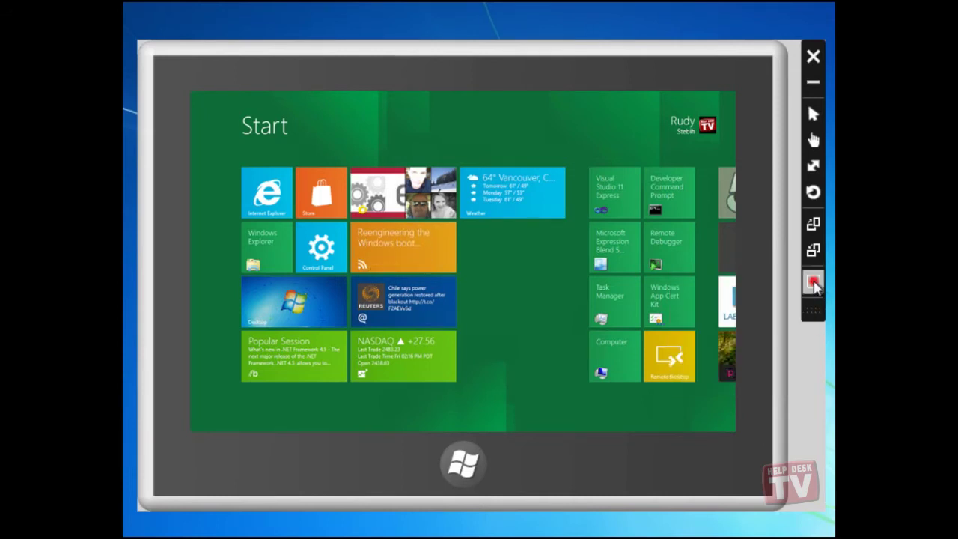
click(813, 310)
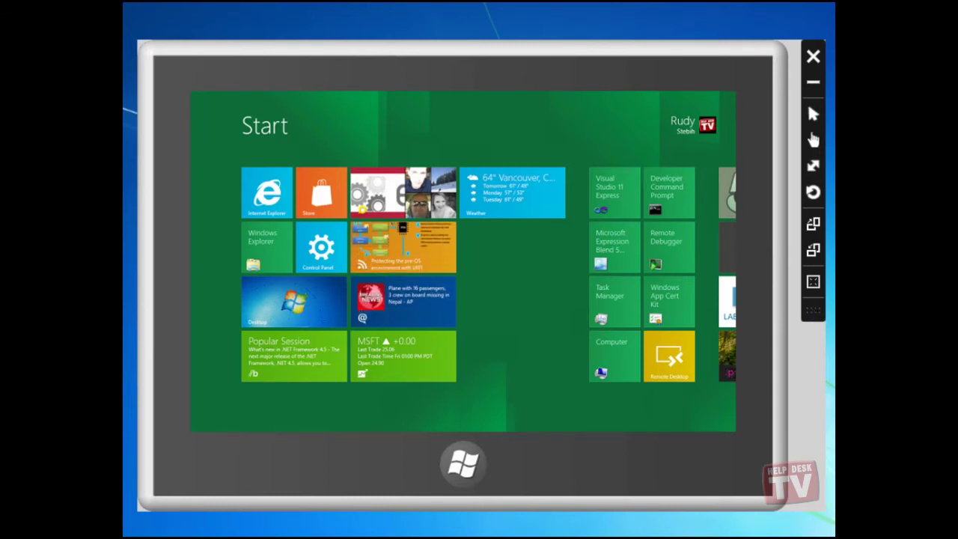
mouse_move(778, 503)
mouse_down()
mouse_move(674, 392)
mouse_move(785, 524)
mouse_up()
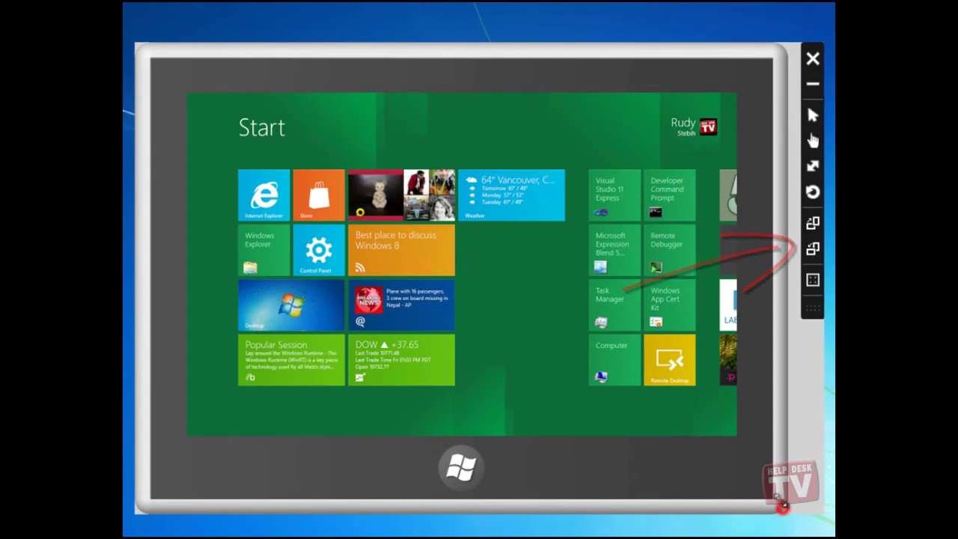
- Shrink the simulator window, rotate it to portrait, and swipe the Start tiles left and back
drag(785, 512, 706, 434)
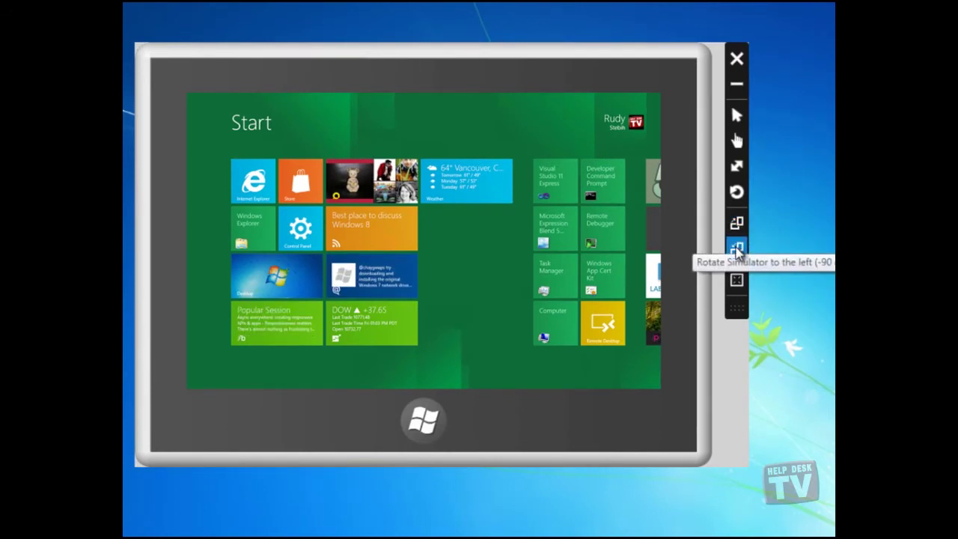
click(737, 251)
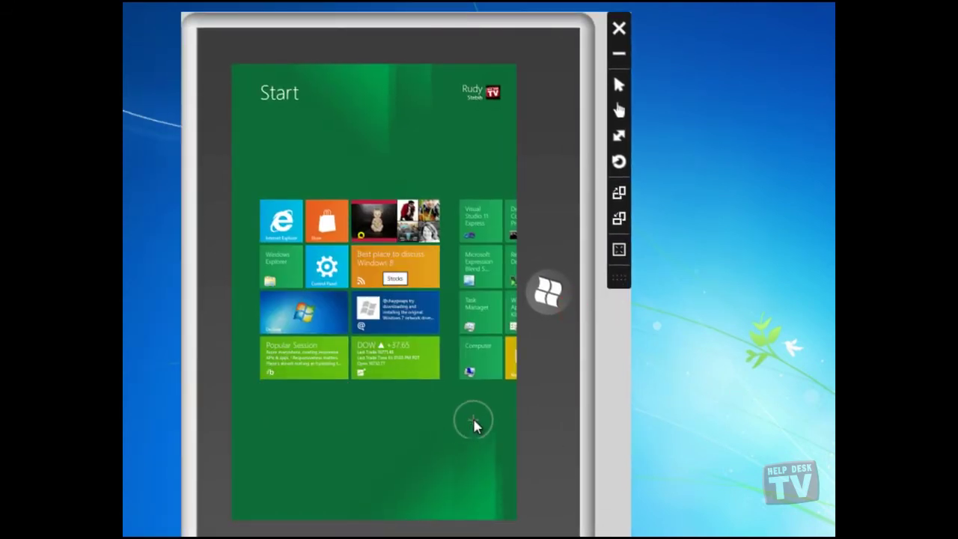
drag(445, 421, 257, 397)
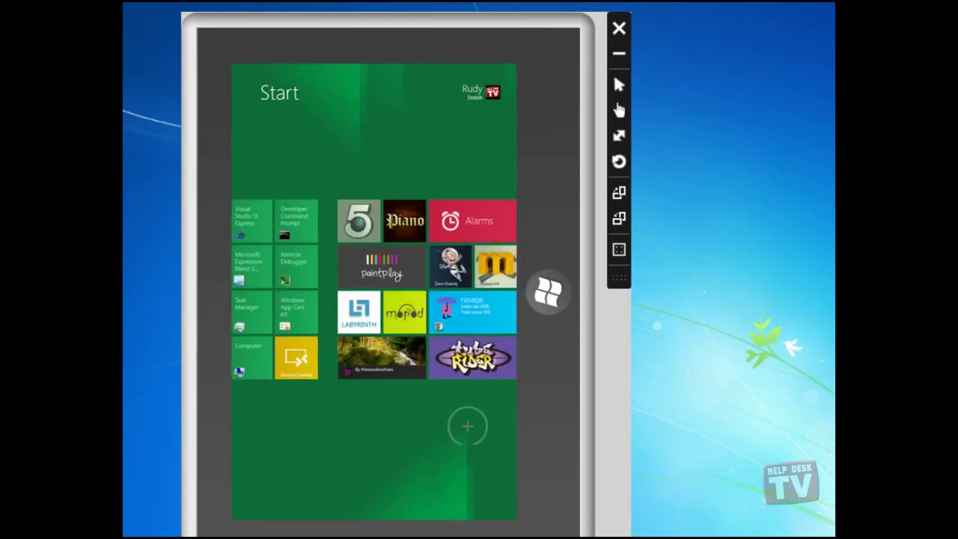
drag(474, 422, 247, 402)
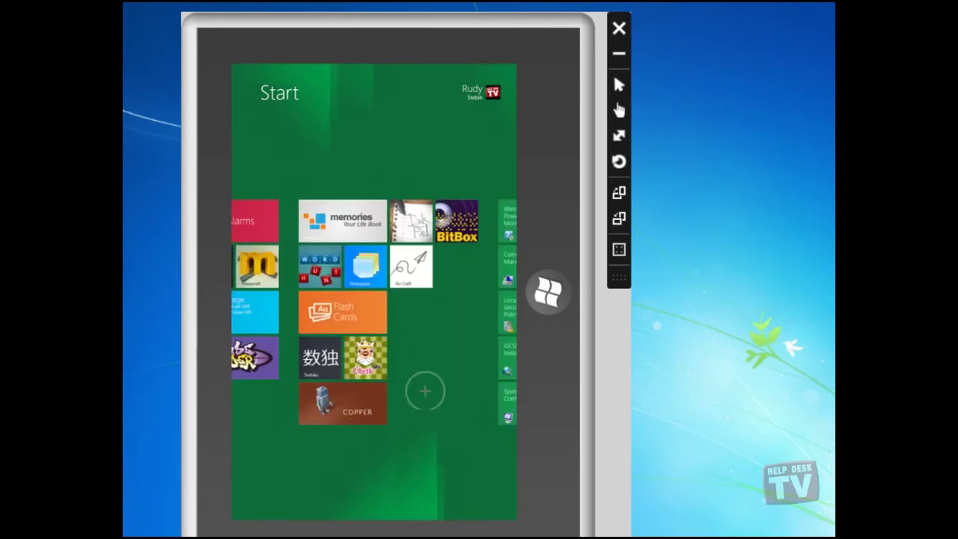
drag(435, 375, 513, 374)
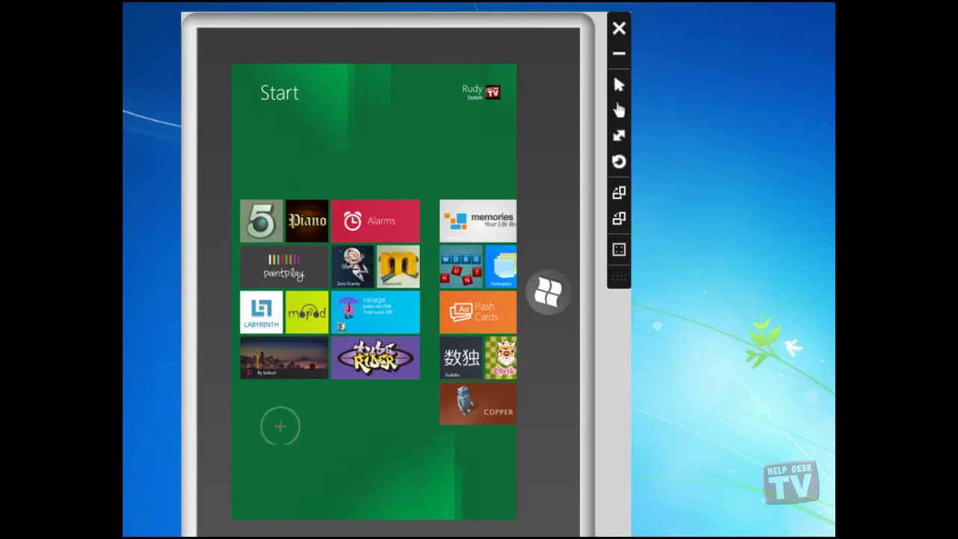
drag(448, 431, 486, 434)
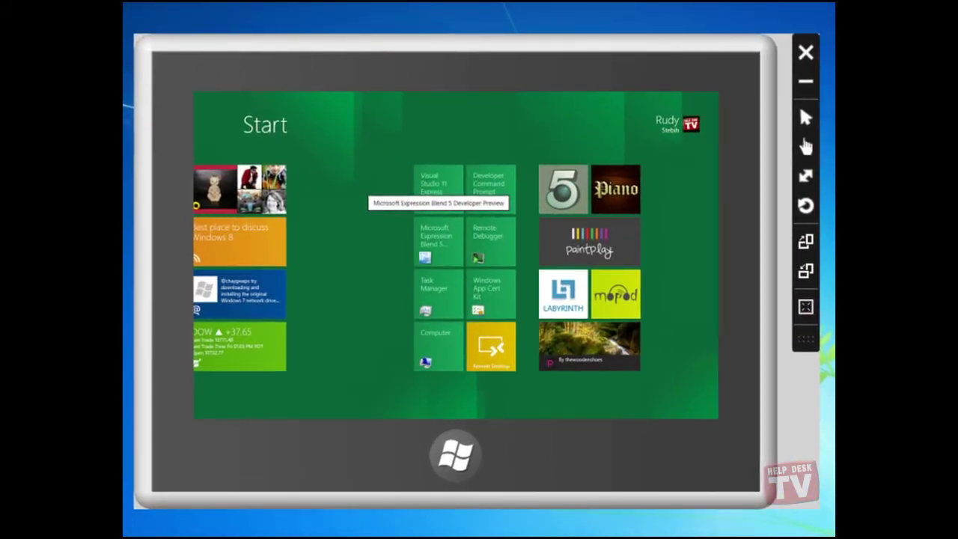
- Return to Start, swipe back to the first tile group, and open the Desktop tile
click(456, 458)
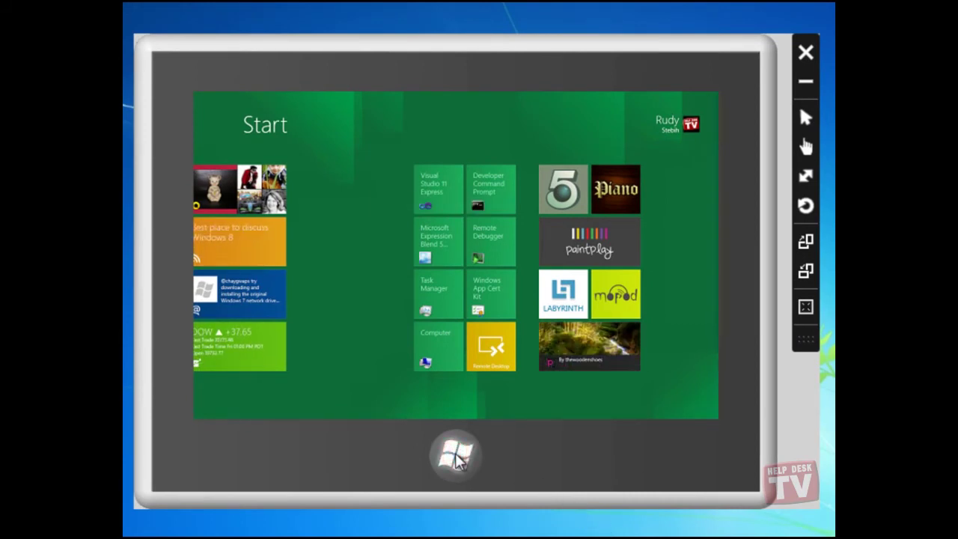
mouse_move(357, 387)
mouse_down()
mouse_move(466, 400)
mouse_move(657, 394)
mouse_up()
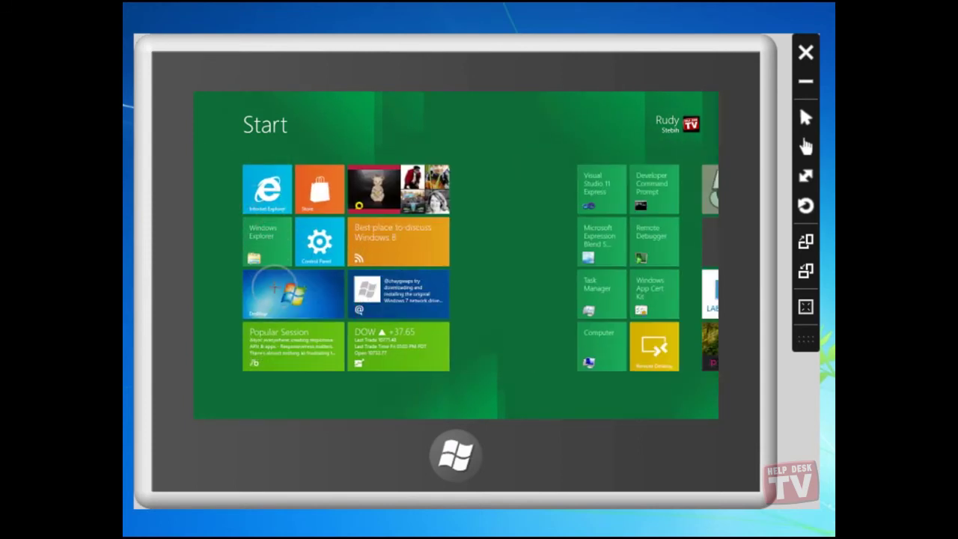
click(275, 287)
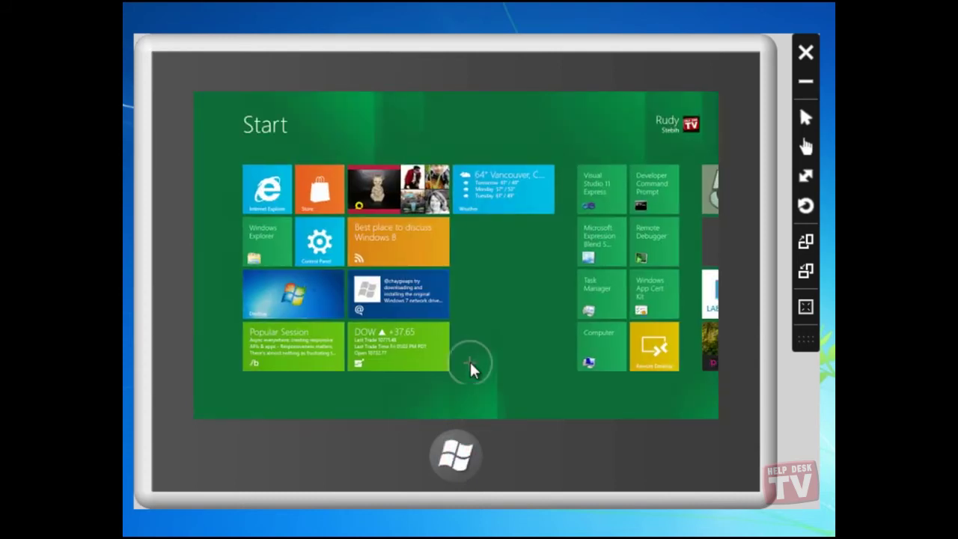
- Launch Internet Explorer, open helpdesktv.ca from frequent sites, and dismiss the browser bar
click(270, 191)
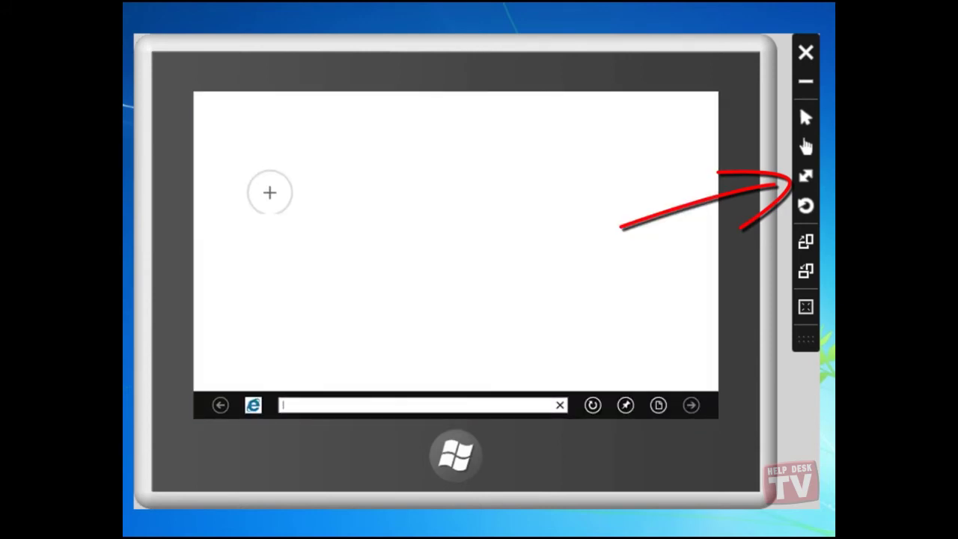
click(346, 405)
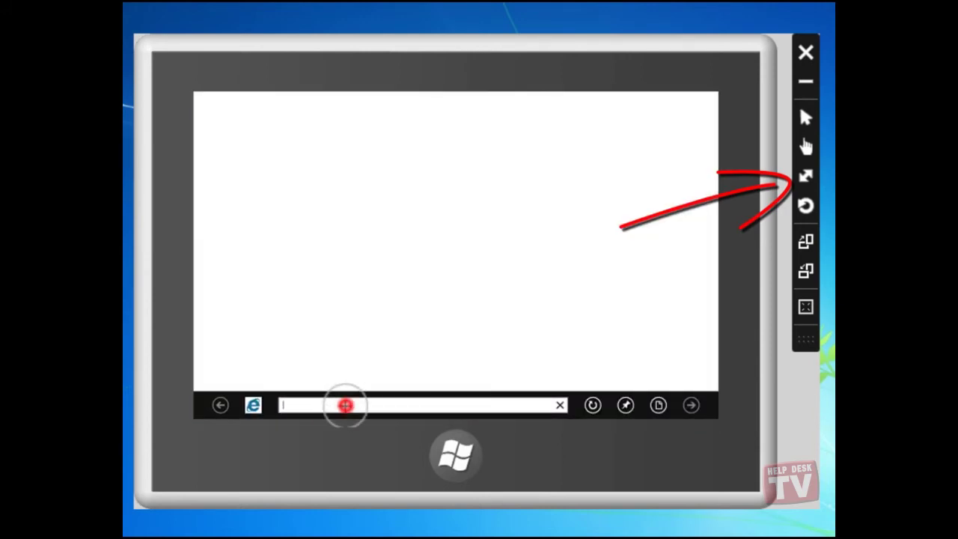
click(498, 142)
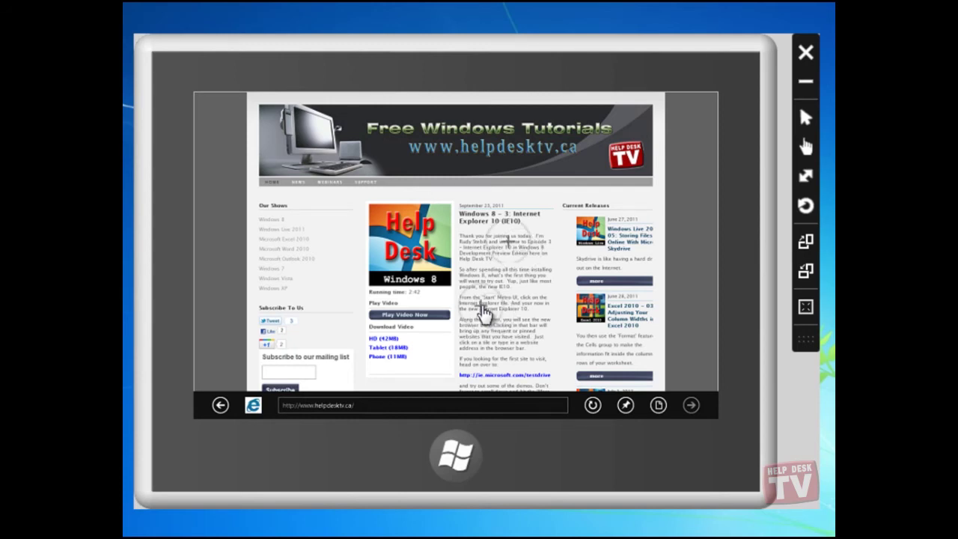
click(483, 303)
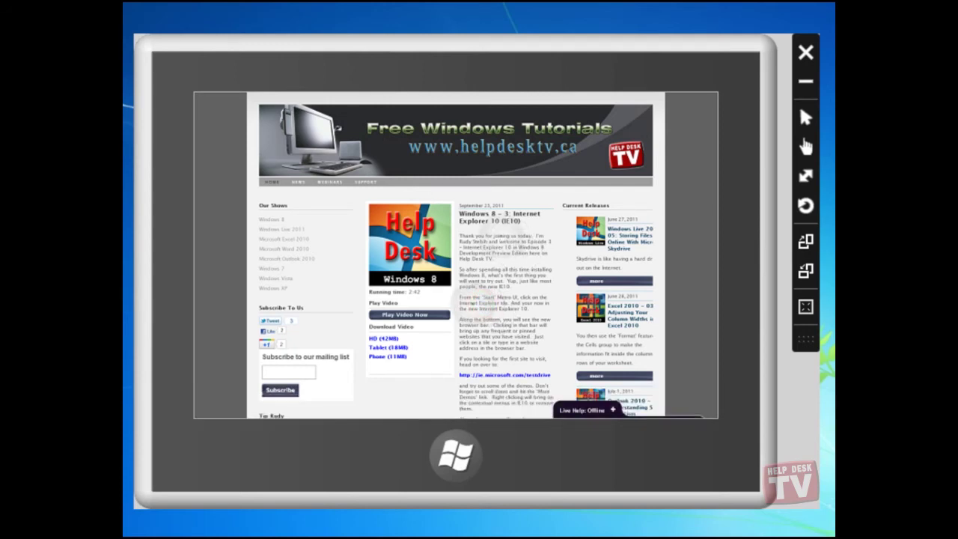
- Pinch-zoom the helpdesktv.ca page in, out and in again with the scroll wheel, then pan it
scroll(473, 303, up, 1)
scroll(473, 303, up, 1)
scroll(473, 303, up, 1)
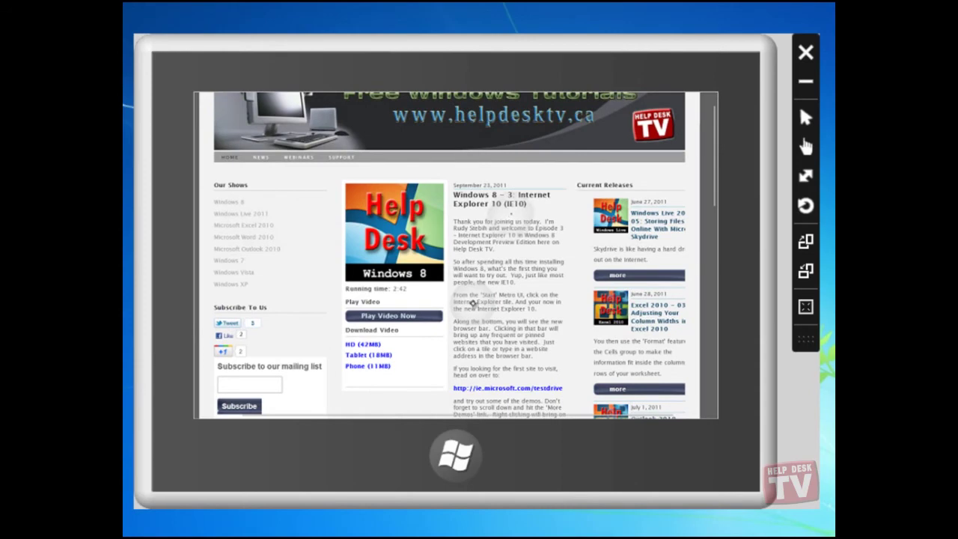
scroll(473, 303, up, 1)
scroll(473, 303, up, 1)
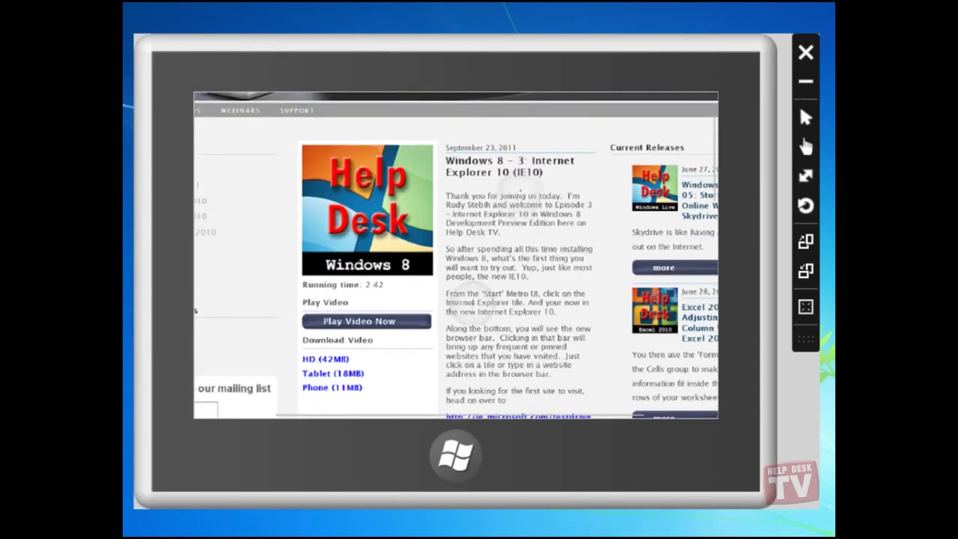
scroll(473, 303, up, 1)
scroll(473, 303, up, 1)
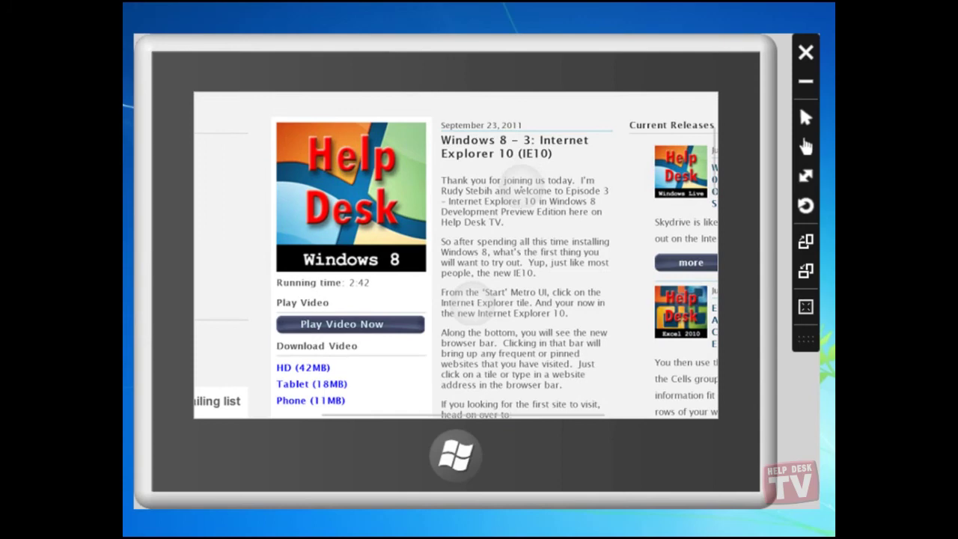
scroll(473, 303, down, 2)
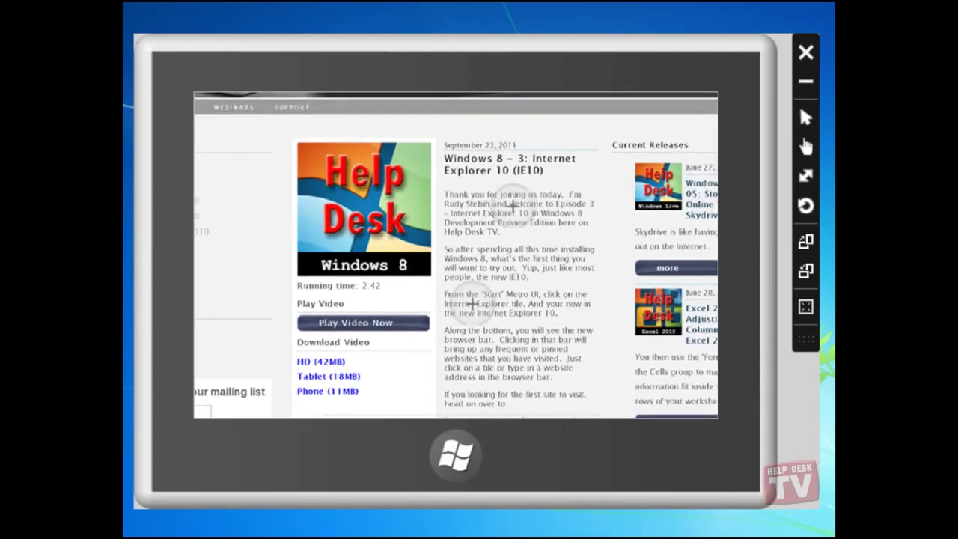
scroll(473, 303, down, 2)
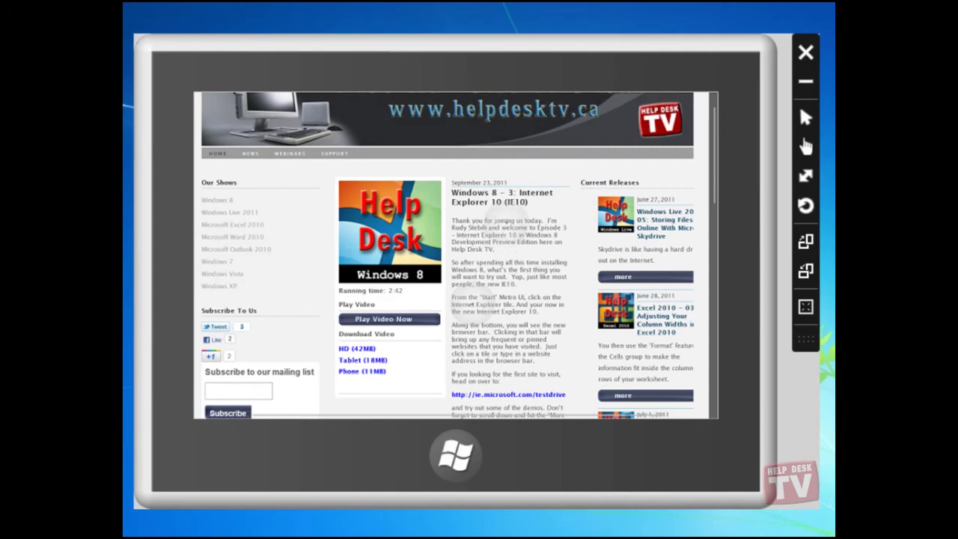
scroll(473, 303, up, 1)
scroll(473, 303, up, 1)
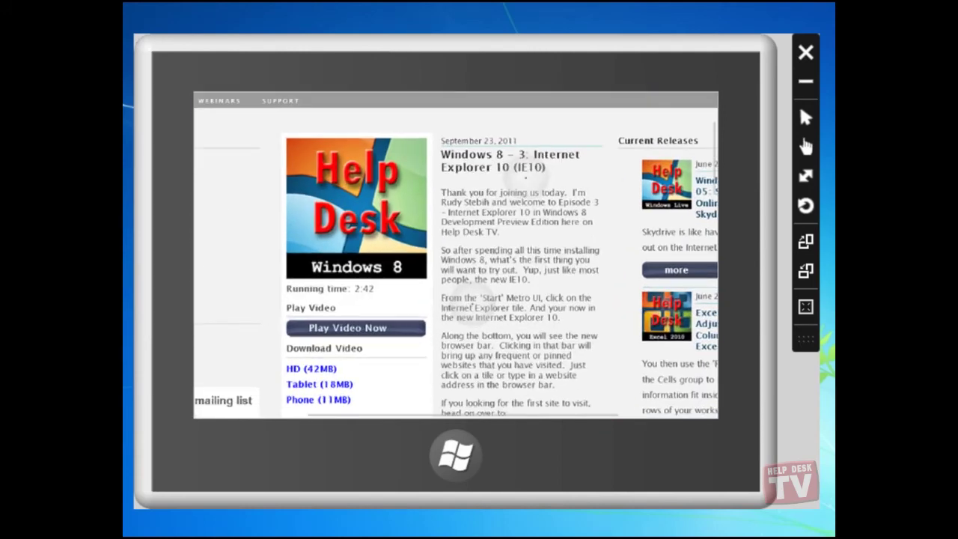
scroll(473, 303, up, 1)
scroll(473, 303, up, 1)
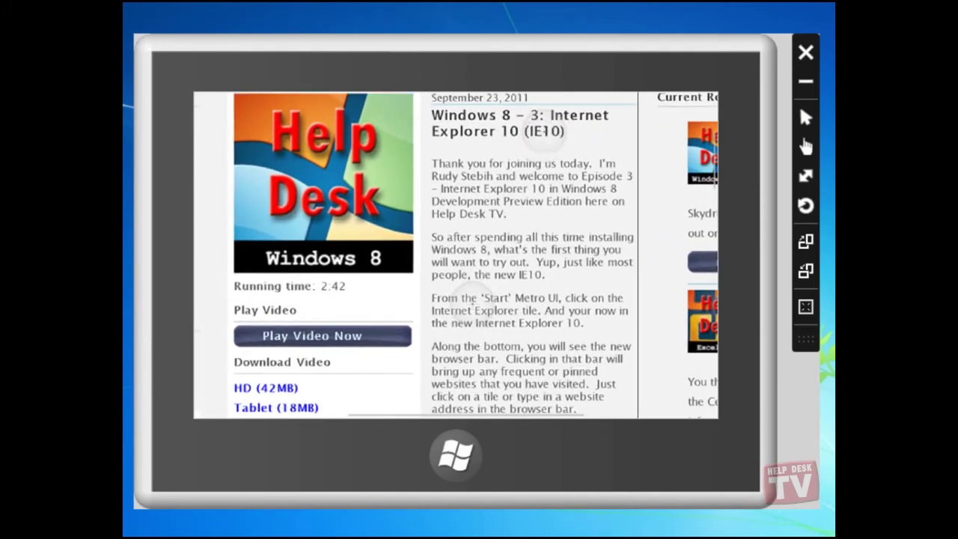
scroll(468, 299, up, 1)
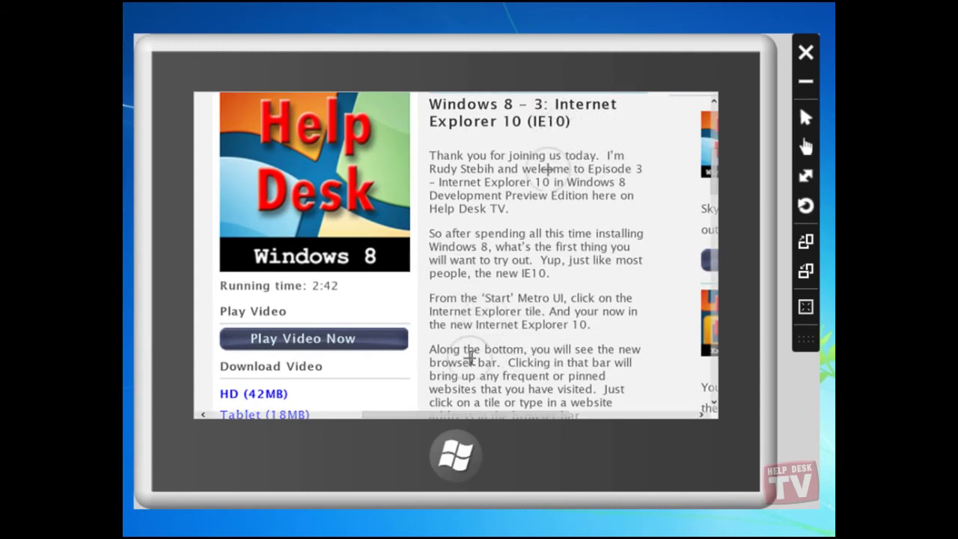
drag(387, 381, 630, 327)
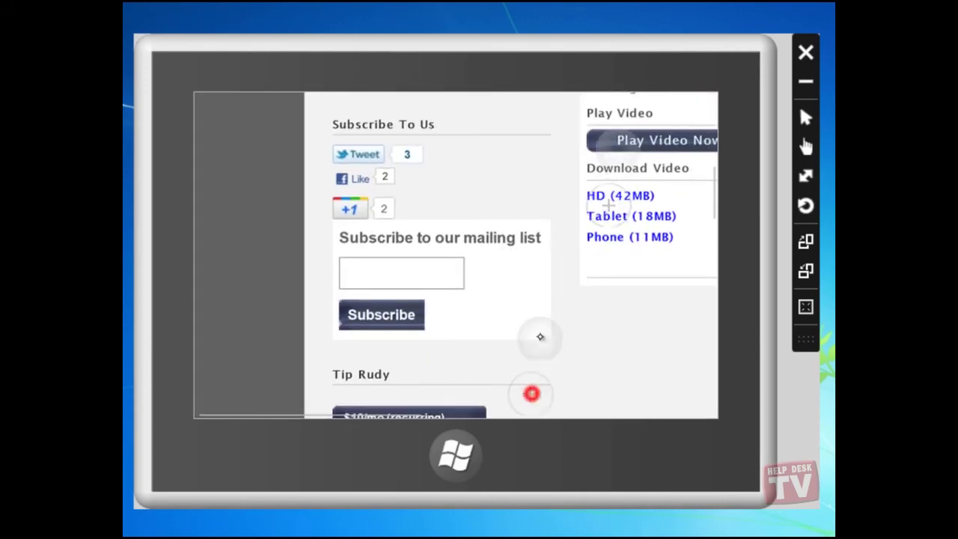
- Pan down the page, then pinch in repeatedly until helpdesktv.ca shows at full width
drag(532, 394, 529, 192)
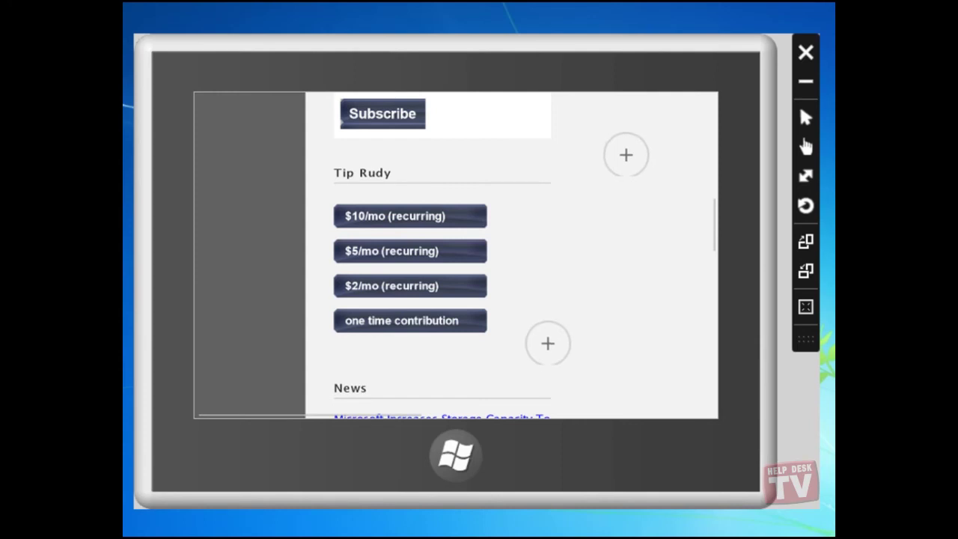
drag(531, 321, 522, 322)
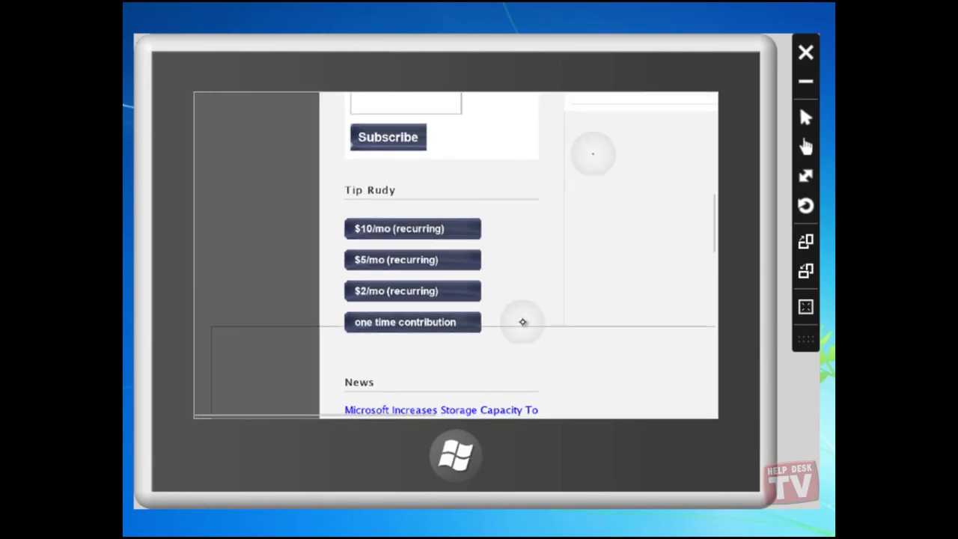
drag(596, 147, 559, 223)
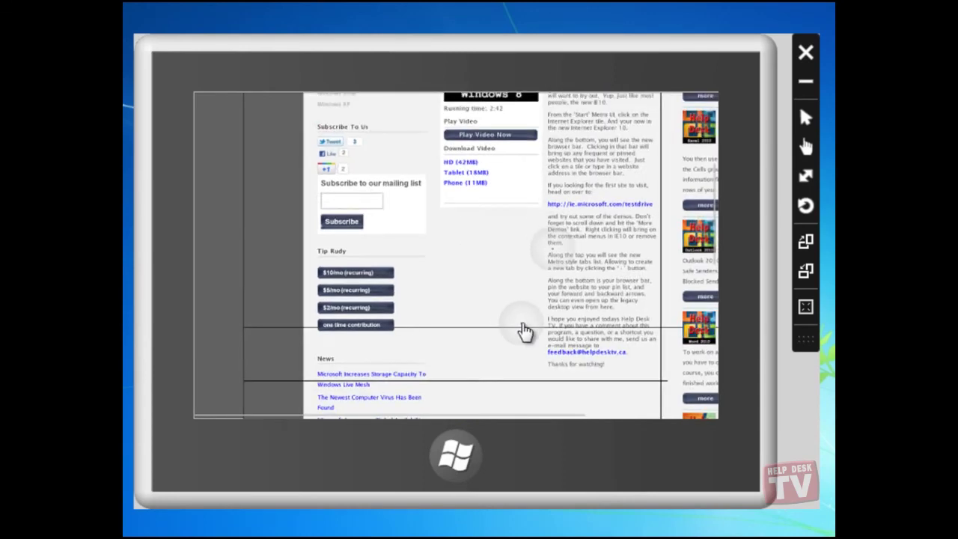
mouse_move(522, 322)
mouse_down()
mouse_move(524, 332)
mouse_move(570, 309)
mouse_up()
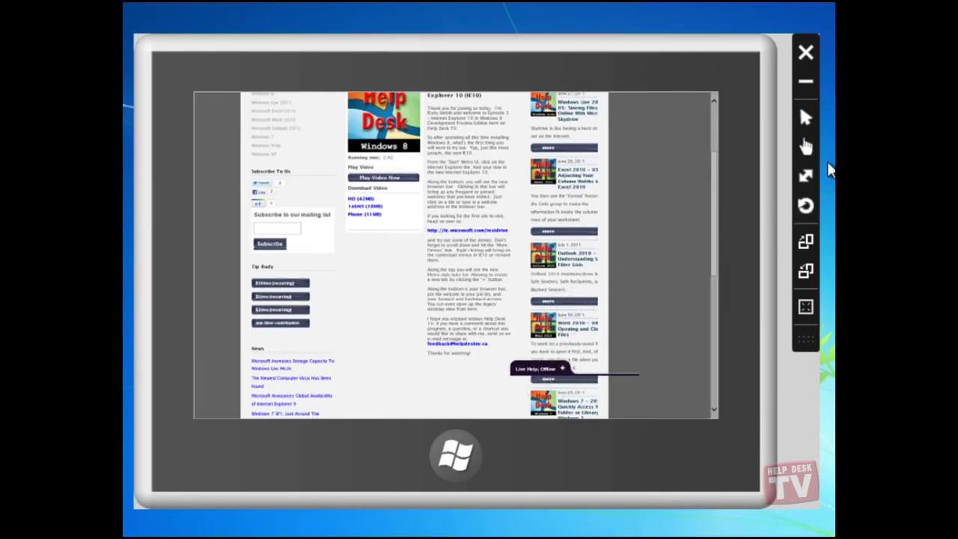
- Return to Basic touch mode and swipe from the left edge to the desktop and back to IE
click(811, 142)
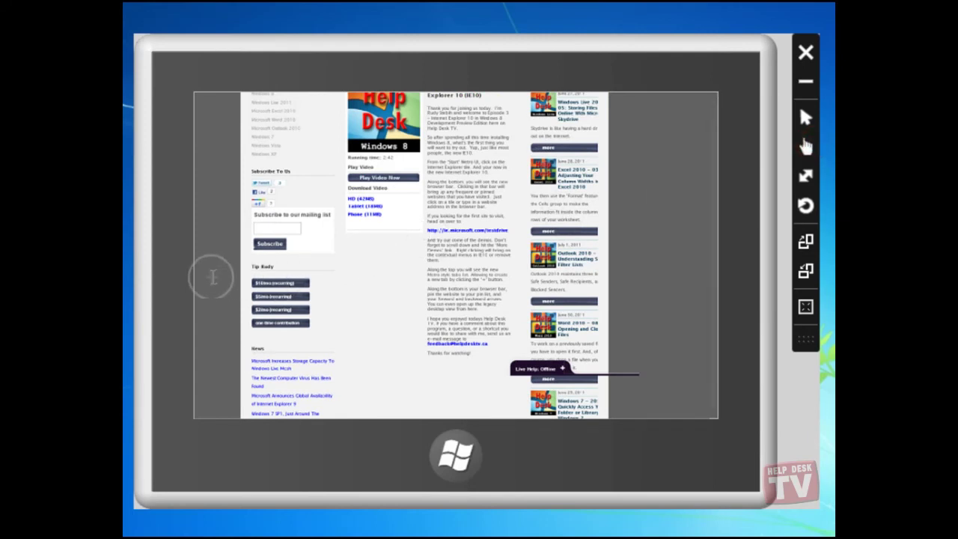
drag(200, 278, 334, 262)
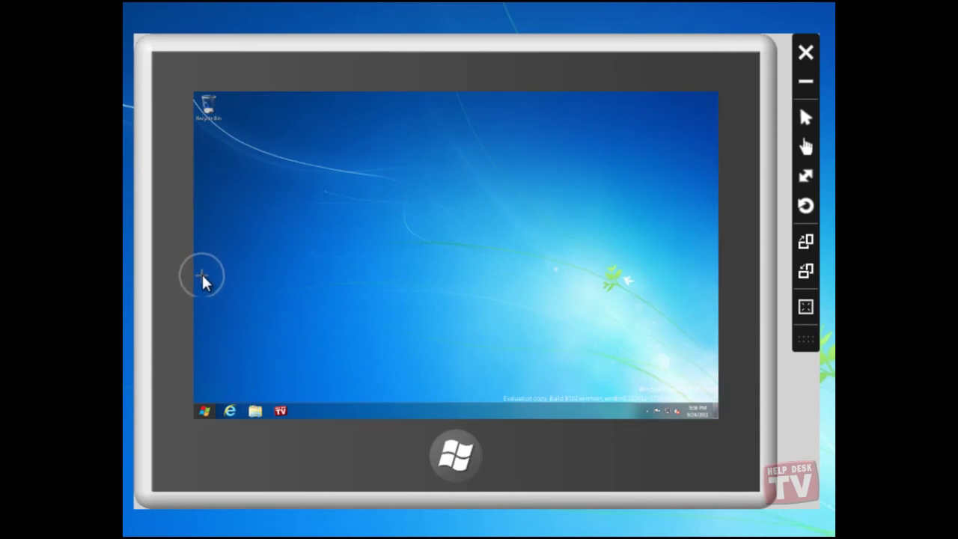
drag(202, 274, 299, 268)
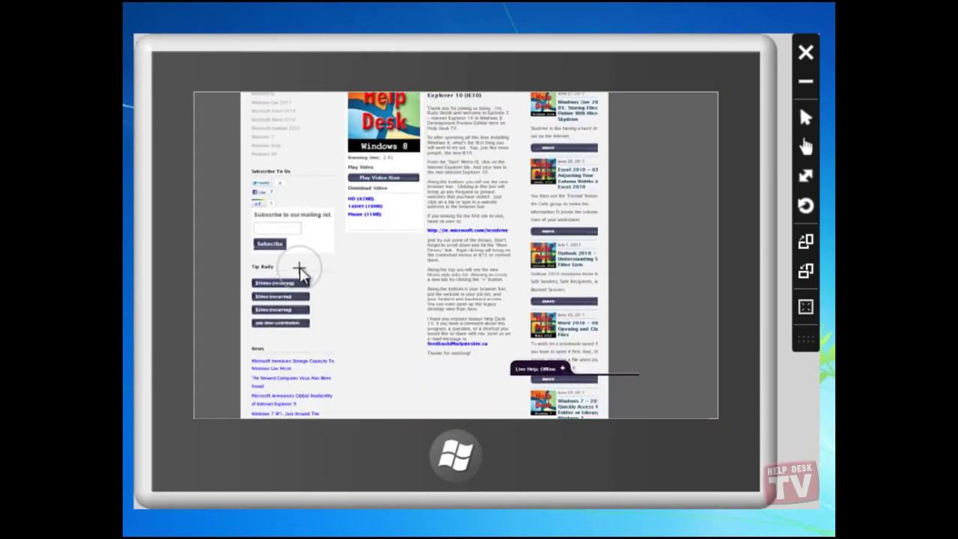